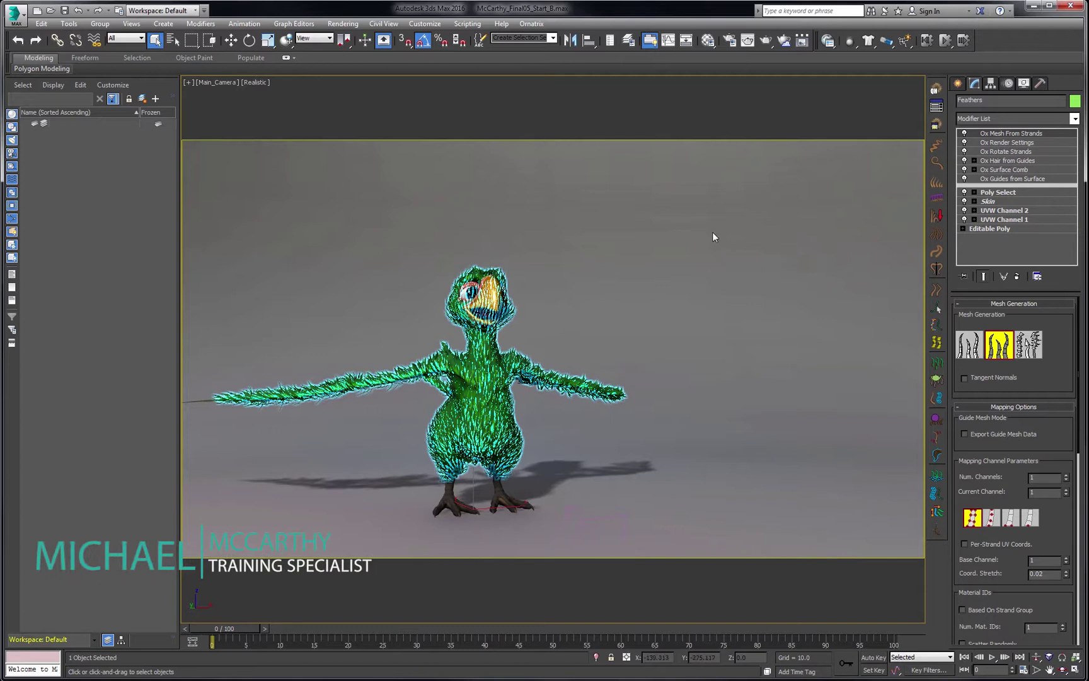
- Select Ox Surface Comb on the feathers, switch to Perspective, frame the parrot, and start sink creation
{"action": "left_click", "coordinate": [1021, 169]}
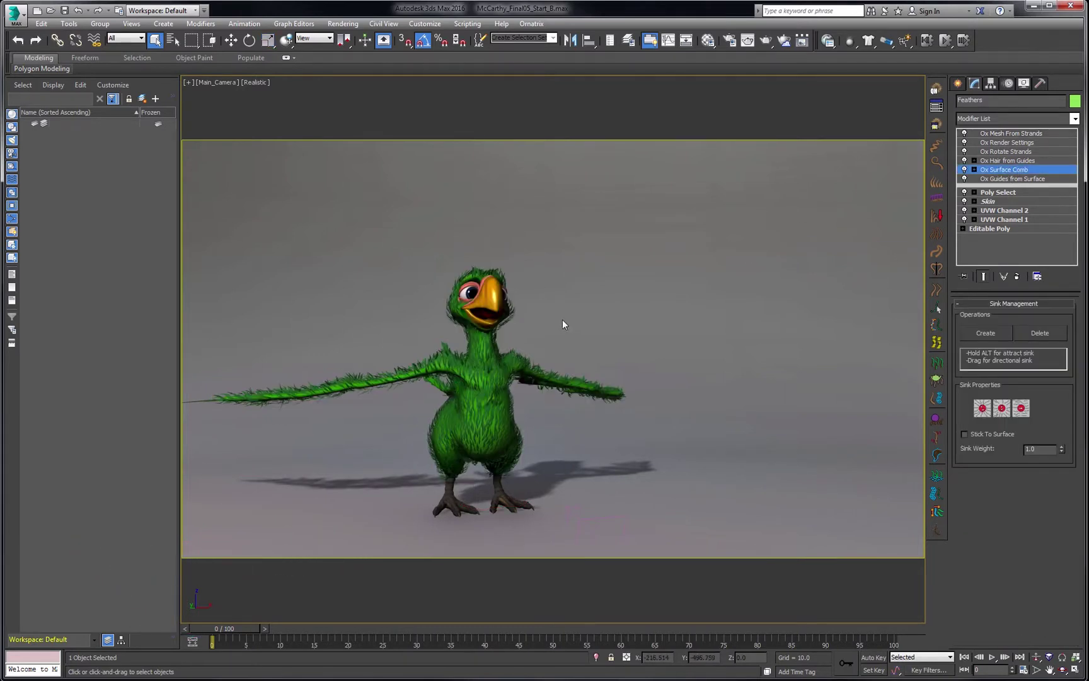
{"action": "key", "text": "p"}
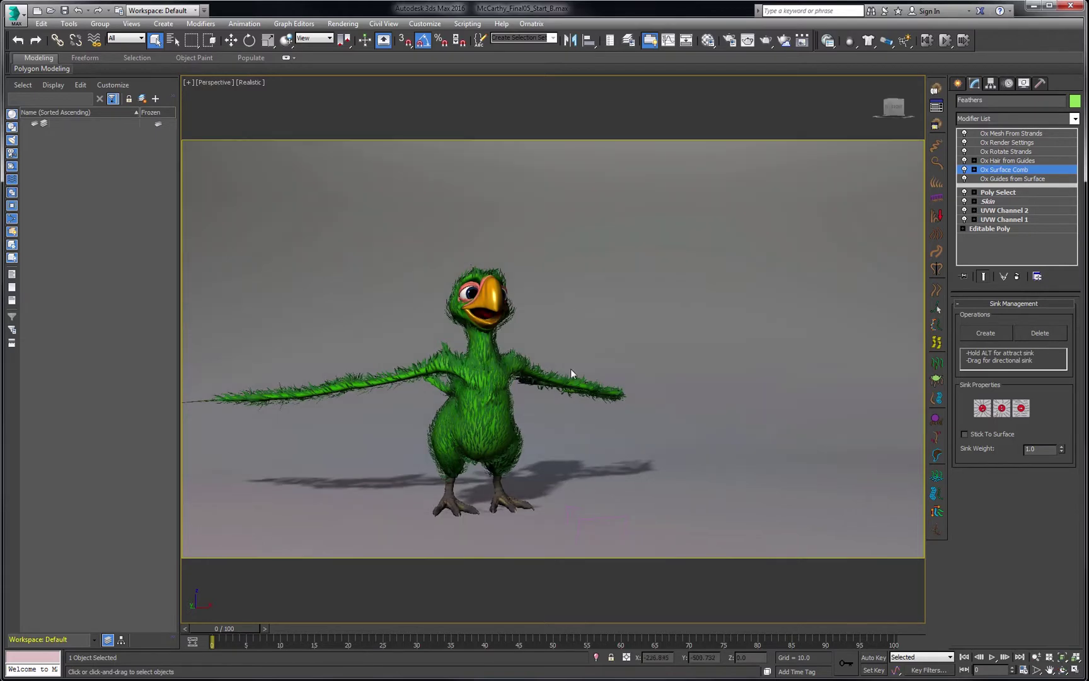
{"action": "scroll", "coordinate": [551, 410], "scroll_direction": "up", "scroll_amount": 8}
{"action": "scroll", "coordinate": [547, 420], "scroll_direction": "down", "scroll_amount": 5}
{"action": "middle_click_drag", "start_coordinate": [547, 420], "coordinate": [678, 411]}
{"action": "scroll", "coordinate": [678, 411], "scroll_direction": "up", "scroll_amount": 1}
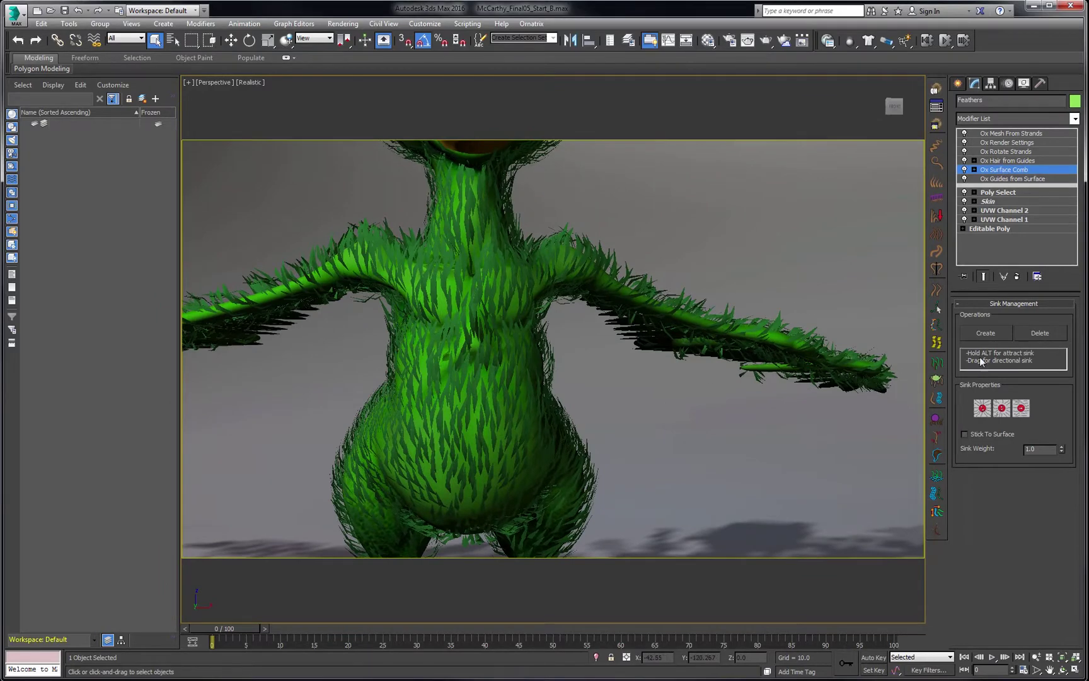
{"action": "left_click", "coordinate": [982, 334]}
- Drag downward directional sinks on the parrot's belly, sides and above the legs
{"action": "middle_click_drag", "start_coordinate": [590, 399], "coordinate": [654, 381], "text": "alt"}
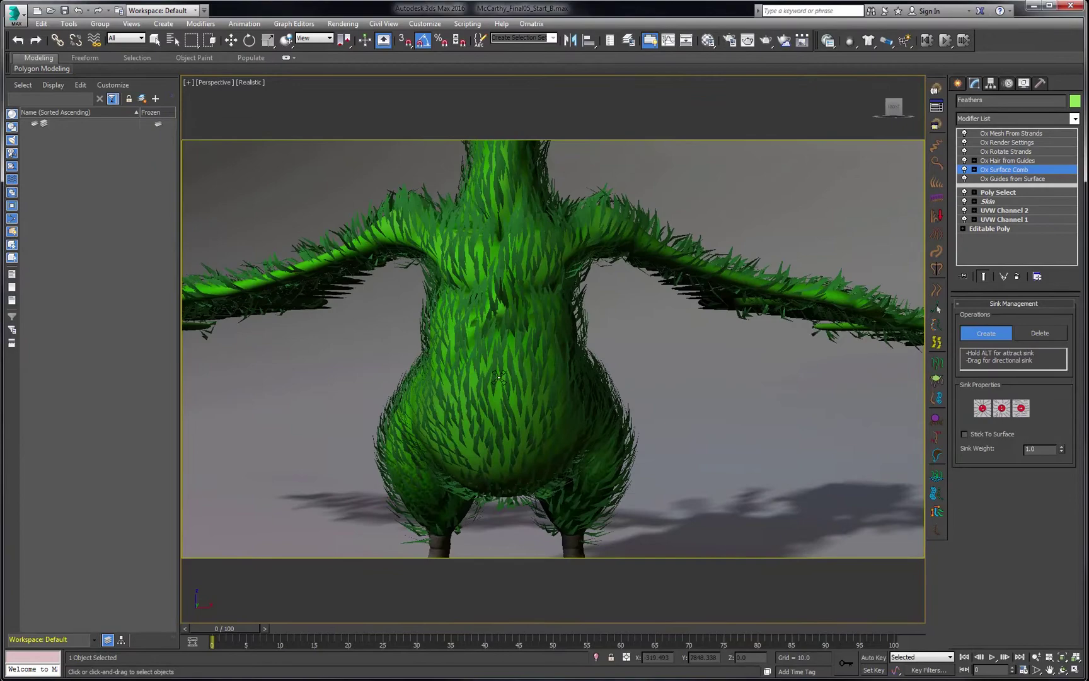
{"action": "left_click_drag", "start_coordinate": [498, 378], "coordinate": [496, 452]}
{"action": "middle_click_drag", "start_coordinate": [486, 411], "coordinate": [548, 313]}
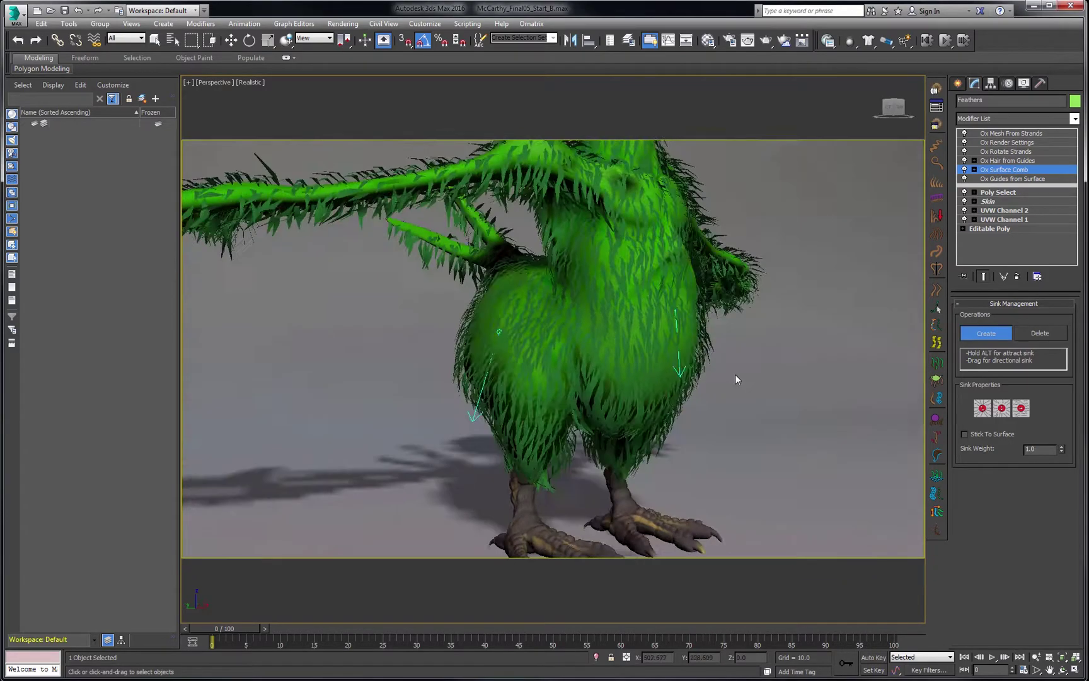
{"action": "middle_click_drag", "start_coordinate": [735, 377], "coordinate": [592, 383], "text": "alt"}
{"action": "left_click_drag", "start_coordinate": [426, 348], "coordinate": [423, 423]}
{"action": "middle_click_drag", "start_coordinate": [625, 349], "coordinate": [587, 440], "text": "alt"}
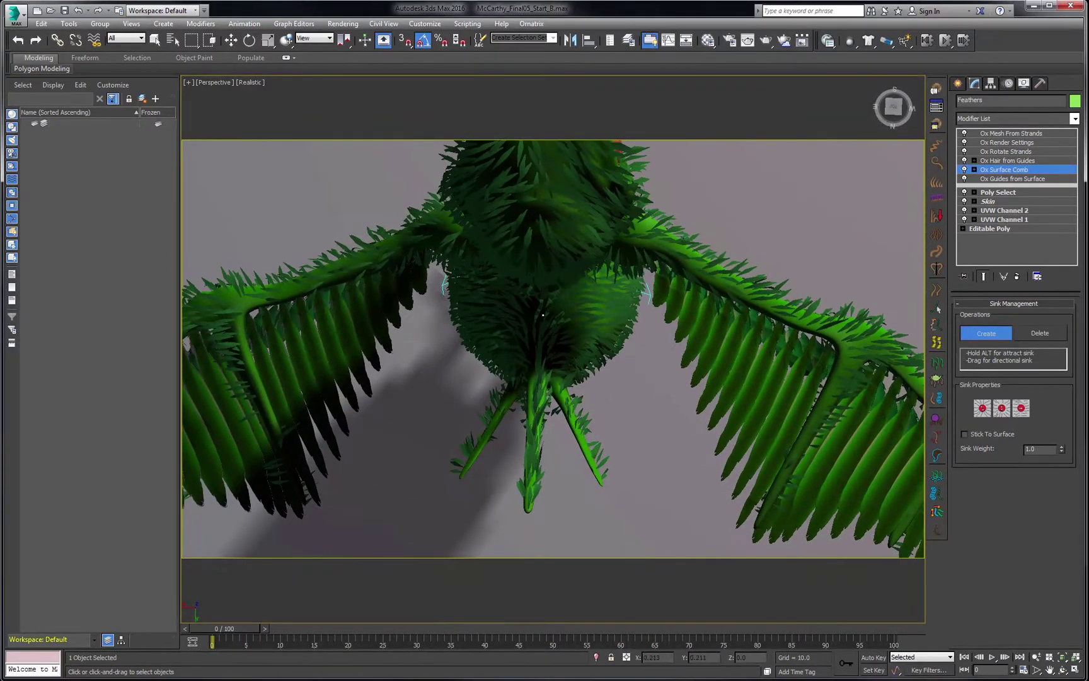
{"action": "left_click_drag", "start_coordinate": [475, 288], "coordinate": [541, 344]}
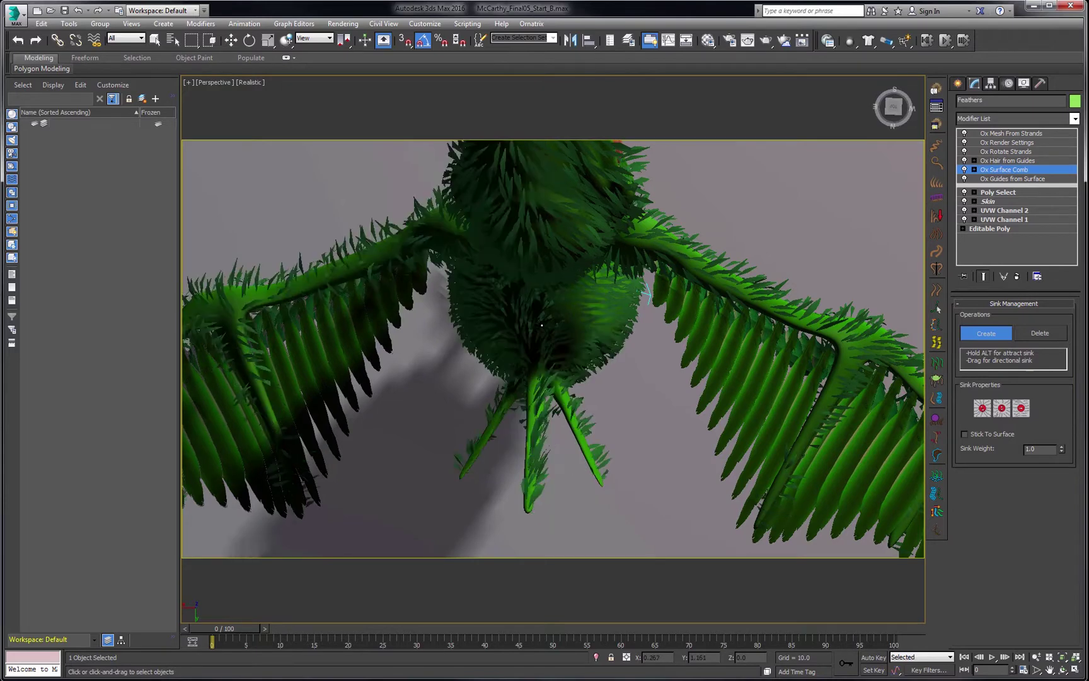
{"action": "scroll", "coordinate": [542, 324], "scroll_direction": "up", "scroll_amount": 5}
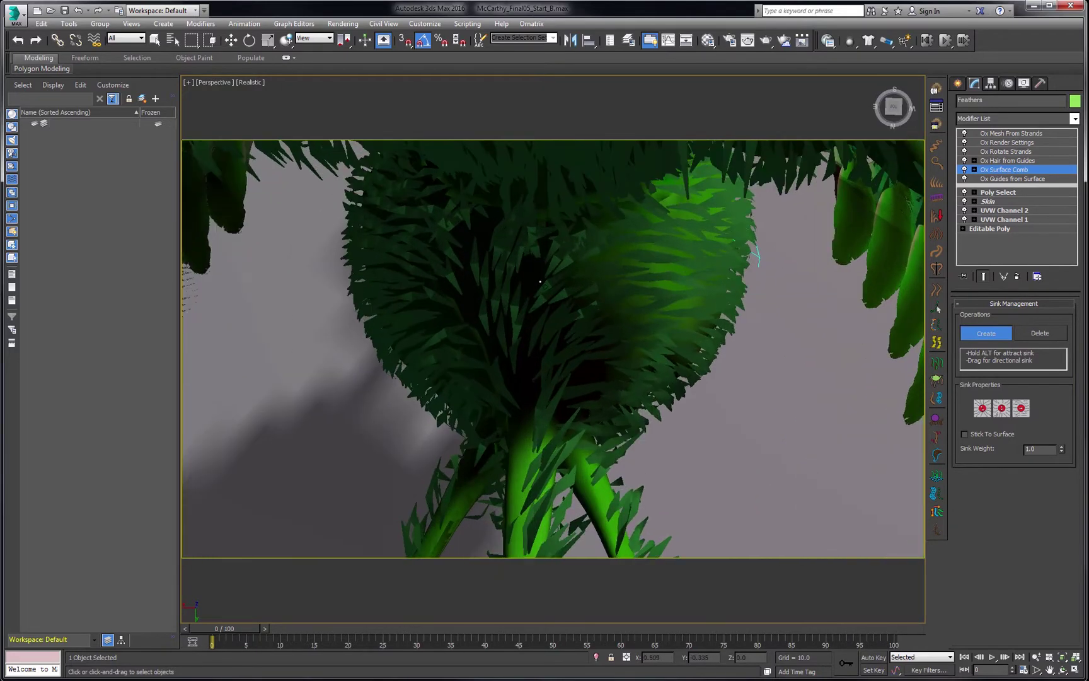
{"action": "left_click_drag", "start_coordinate": [539, 307], "coordinate": [537, 369]}
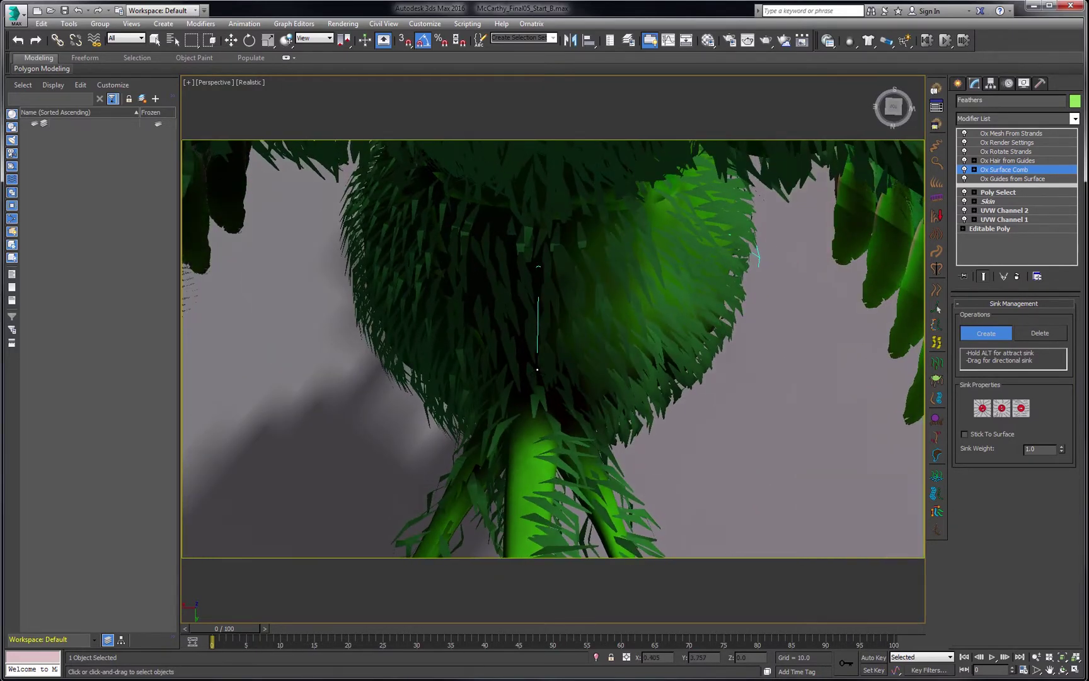
- From a low rear view, add two downward directional sinks on the parrot's head
{"action": "scroll", "coordinate": [540, 378], "scroll_direction": "down", "scroll_amount": 4}
{"action": "middle_click_drag", "start_coordinate": [541, 378], "coordinate": [567, 309], "text": "alt"}
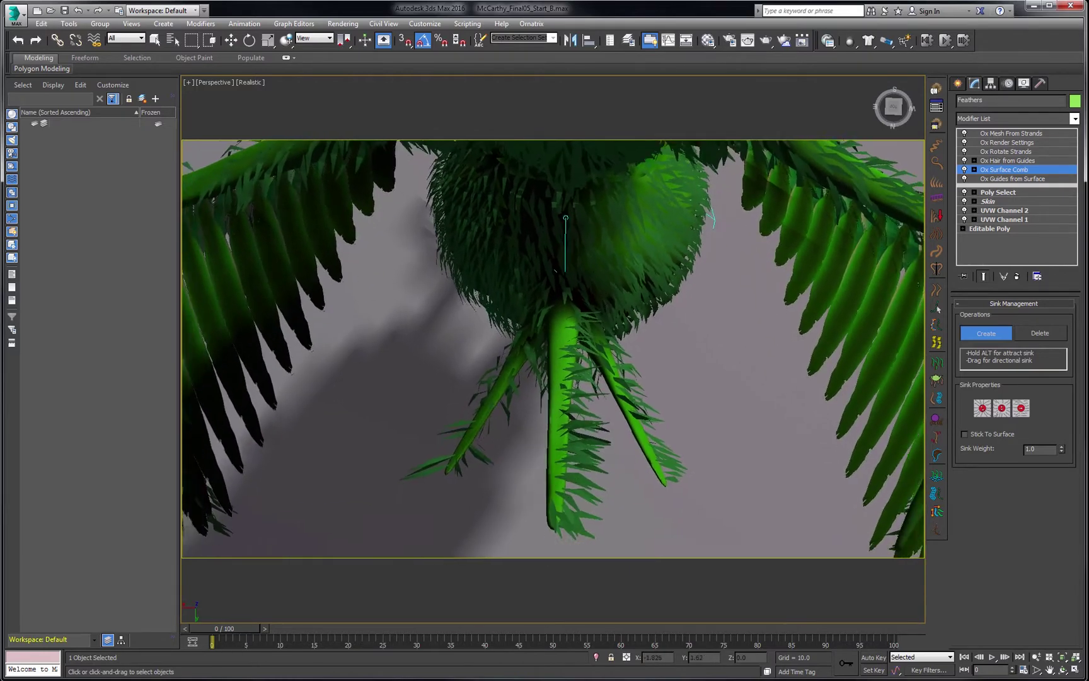
{"action": "scroll", "coordinate": [591, 353], "scroll_direction": "down", "scroll_amount": 5}
{"action": "middle_click_drag", "start_coordinate": [590, 356], "coordinate": [586, 252], "text": "alt"}
{"action": "left_click_drag", "start_coordinate": [567, 293], "coordinate": [564, 354]}
{"action": "middle_click_drag", "start_coordinate": [564, 354], "coordinate": [503, 468], "text": "alt"}
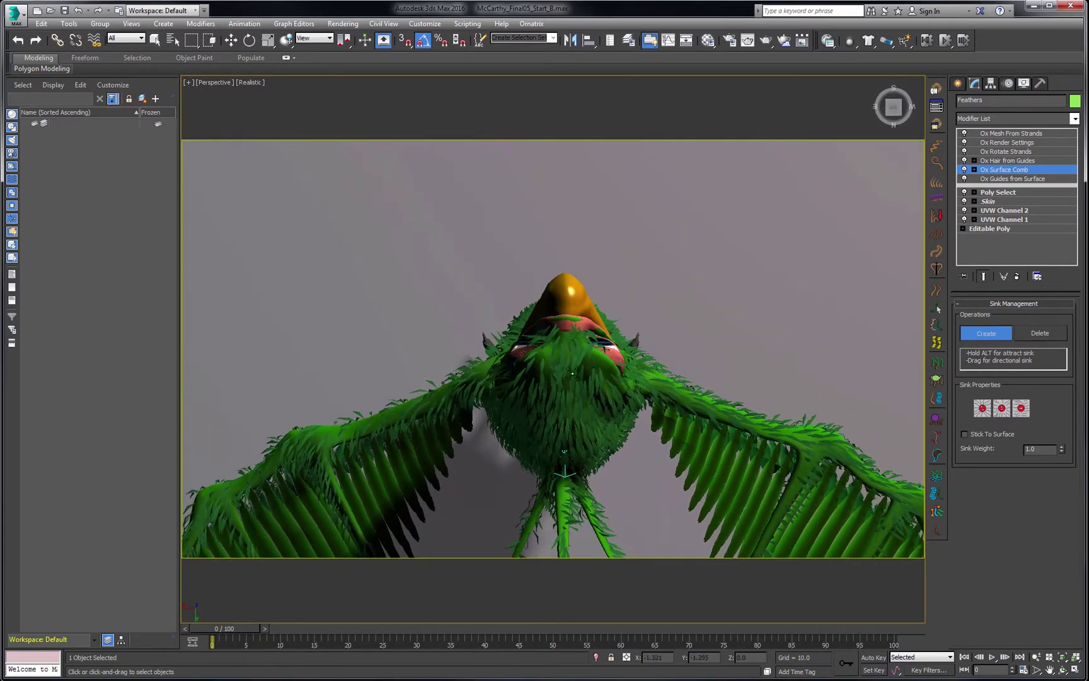
- Comb the chest feathers downward, with left and right sinks angled outward
{"action": "left_click_drag", "start_coordinate": [566, 371], "coordinate": [566, 419]}
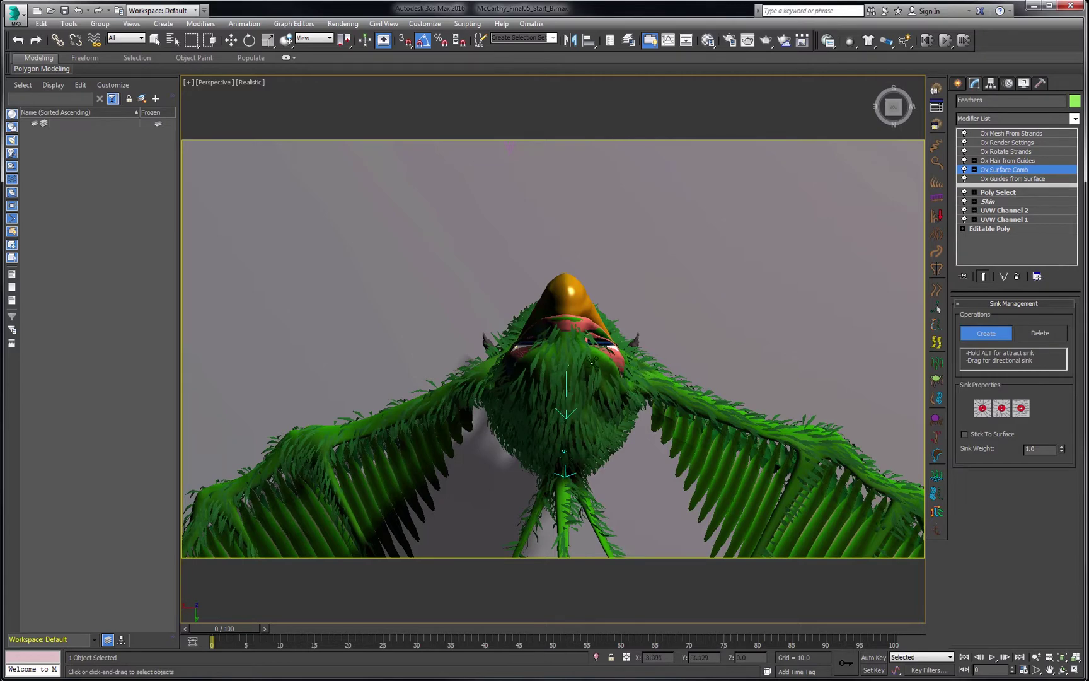
{"action": "scroll", "coordinate": [587, 391], "scroll_direction": "up", "scroll_amount": 5}
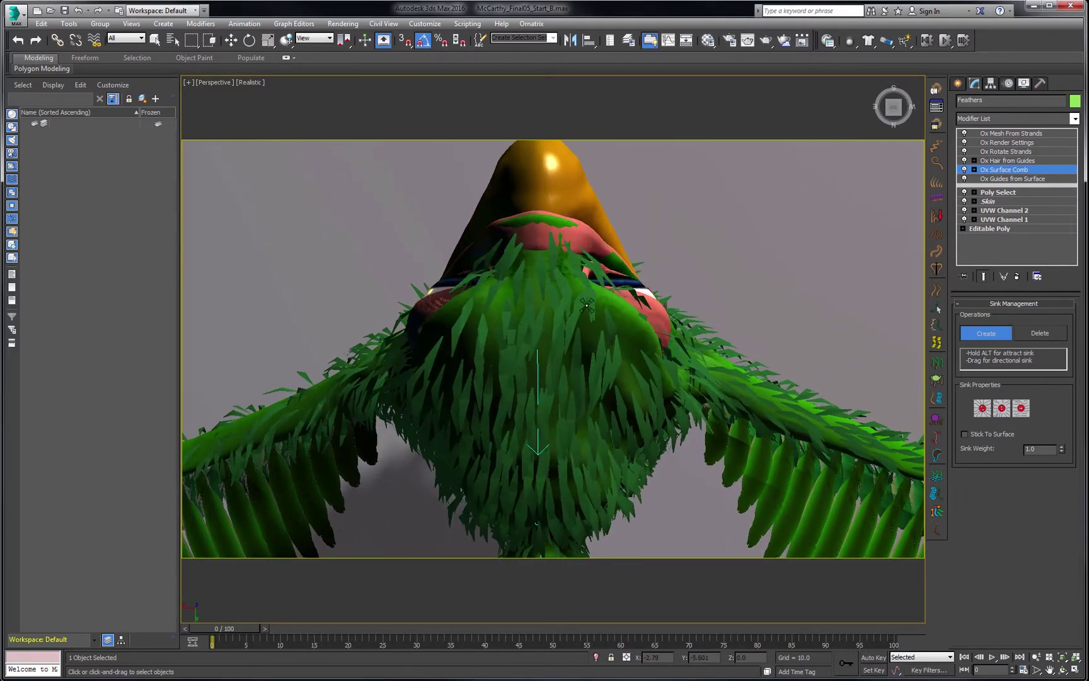
{"action": "left_click_drag", "start_coordinate": [599, 318], "coordinate": [628, 343]}
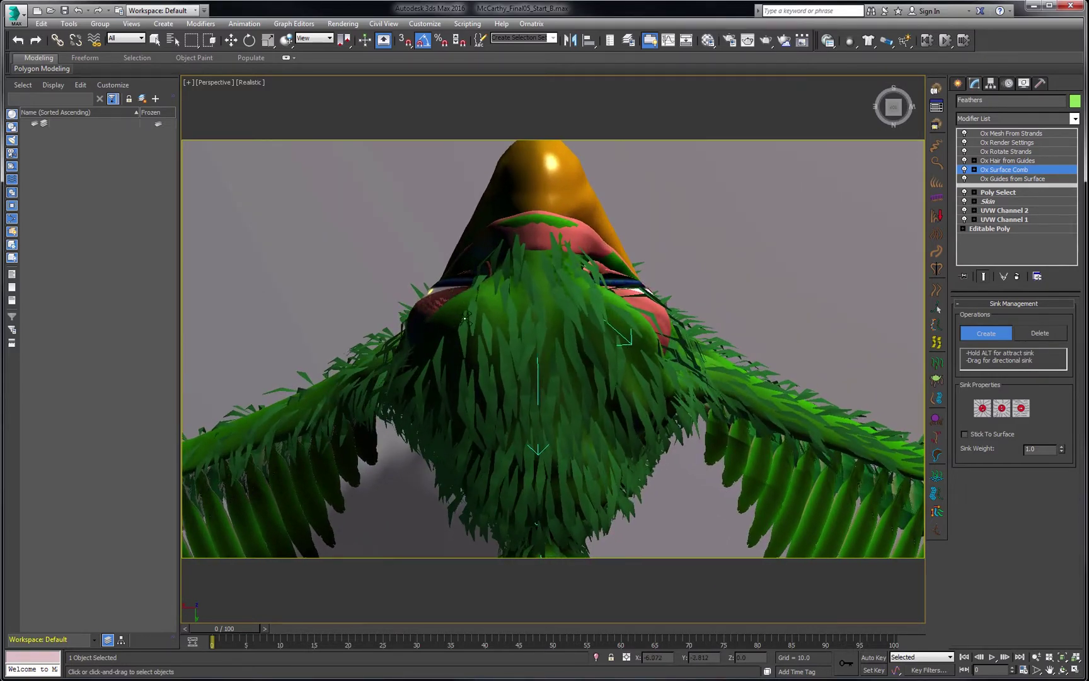
{"action": "left_click_drag", "start_coordinate": [461, 326], "coordinate": [441, 346]}
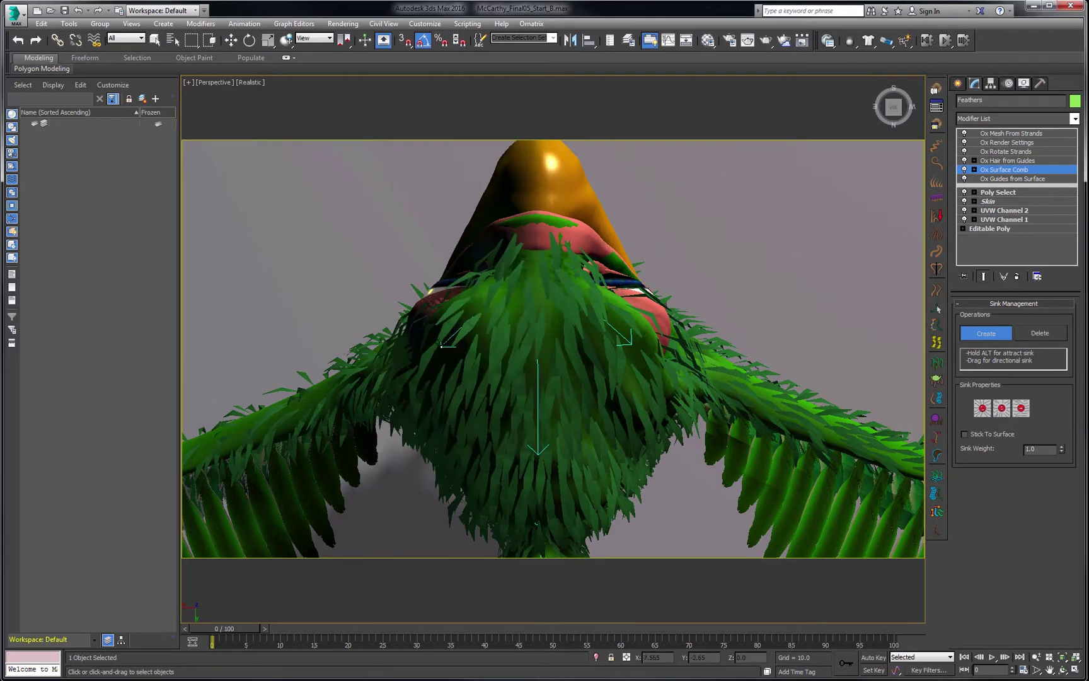
{"action": "scroll", "coordinate": [466, 361], "scroll_direction": "down", "scroll_amount": 5}
- Frame the wing and add sinks along its upper edge
{"action": "middle_click_drag", "start_coordinate": [629, 429], "coordinate": [480, 365]}
{"action": "scroll", "coordinate": [481, 365], "scroll_direction": "up", "scroll_amount": 4}
{"action": "left_click_drag", "start_coordinate": [428, 313], "coordinate": [575, 370]}
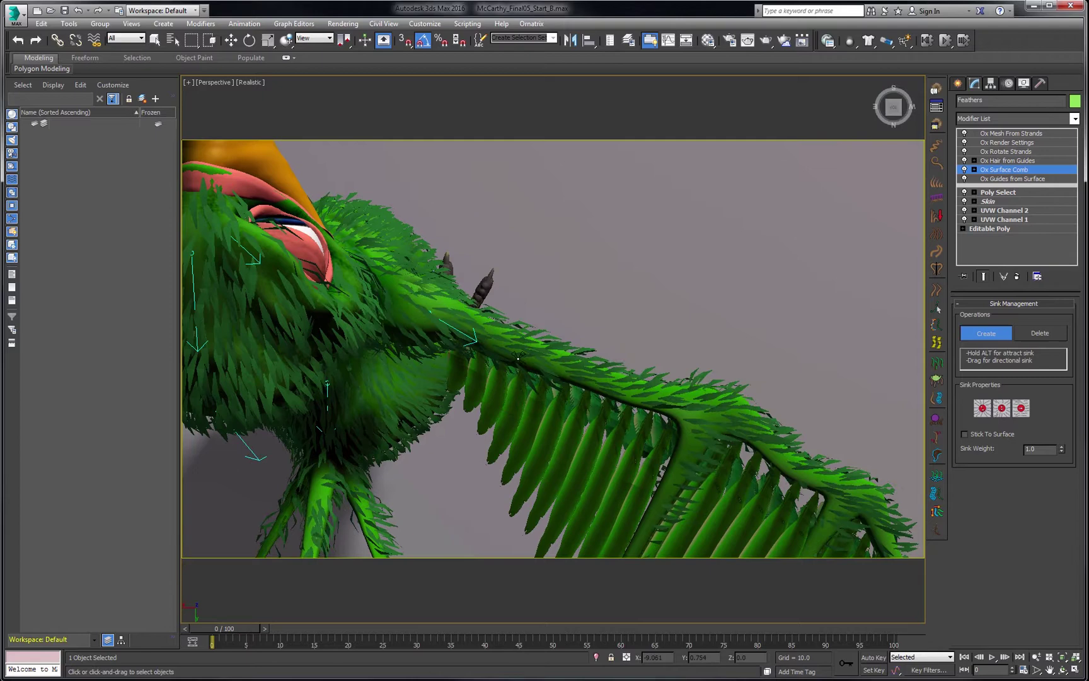
{"action": "middle_click_drag", "start_coordinate": [807, 422], "coordinate": [607, 280]}
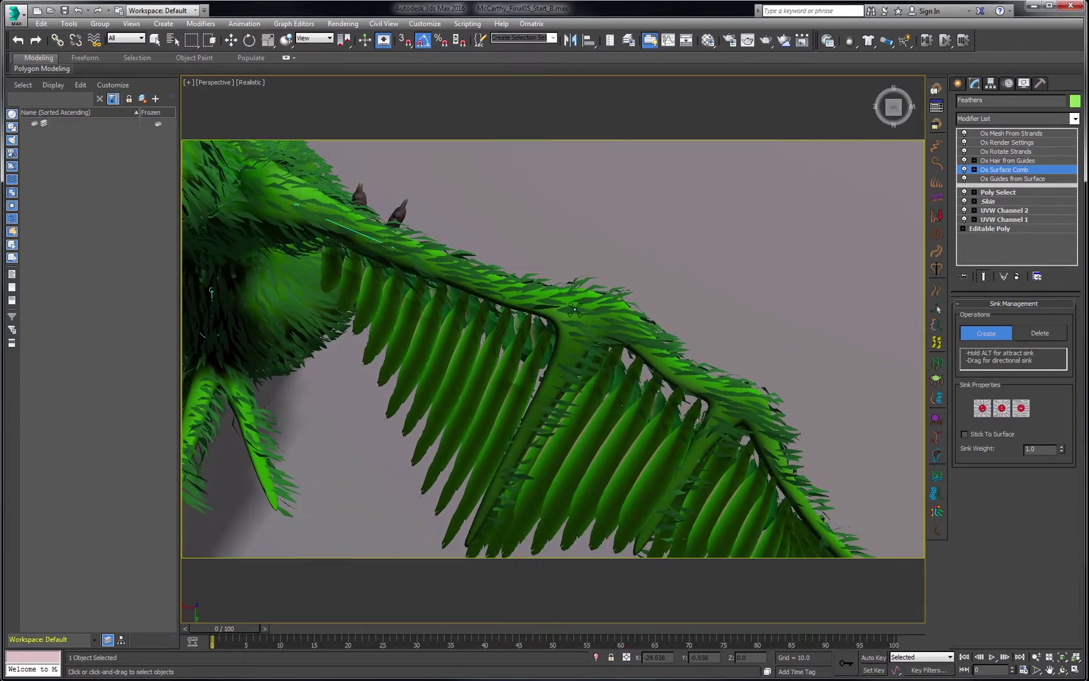
{"action": "left_click", "coordinate": [561, 376]}
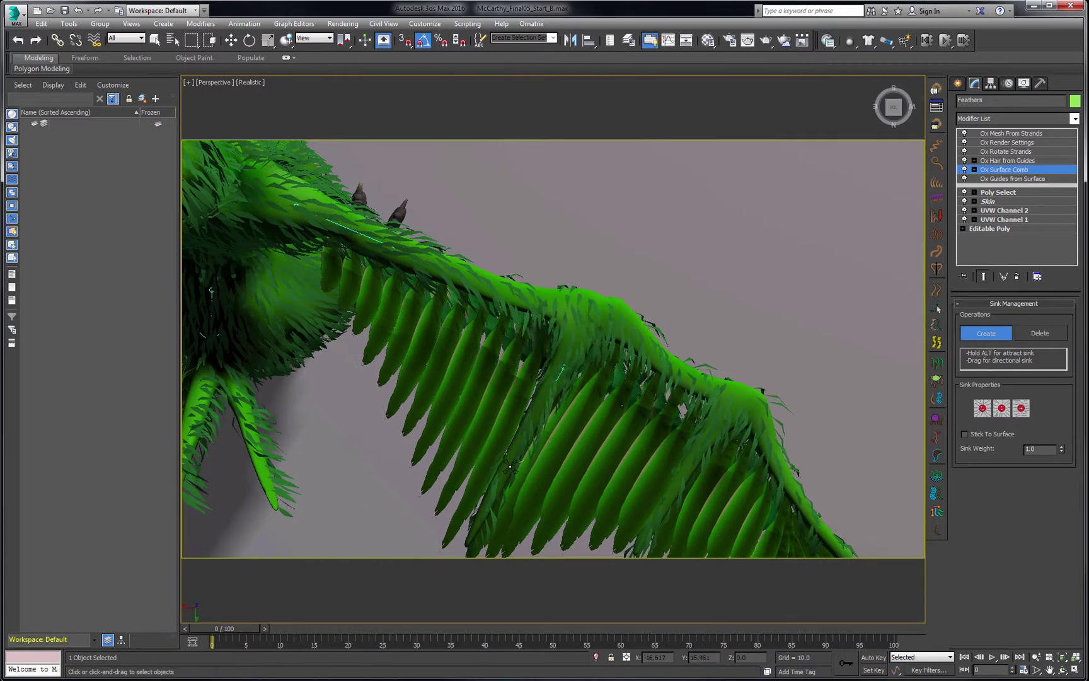
{"action": "middle_click_drag", "start_coordinate": [671, 456], "coordinate": [593, 426]}
{"action": "left_click", "coordinate": [559, 306]}
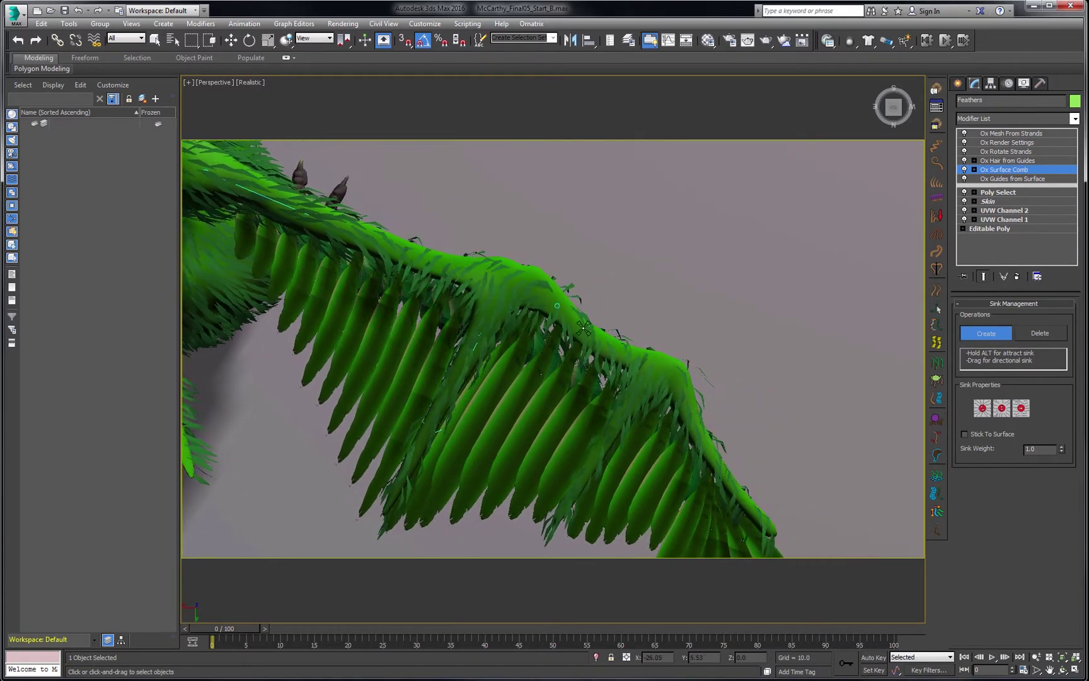
- Place four more directional sinks farther along the wing toward the tip
{"action": "middle_click_drag", "start_coordinate": [677, 405], "coordinate": [645, 324]}
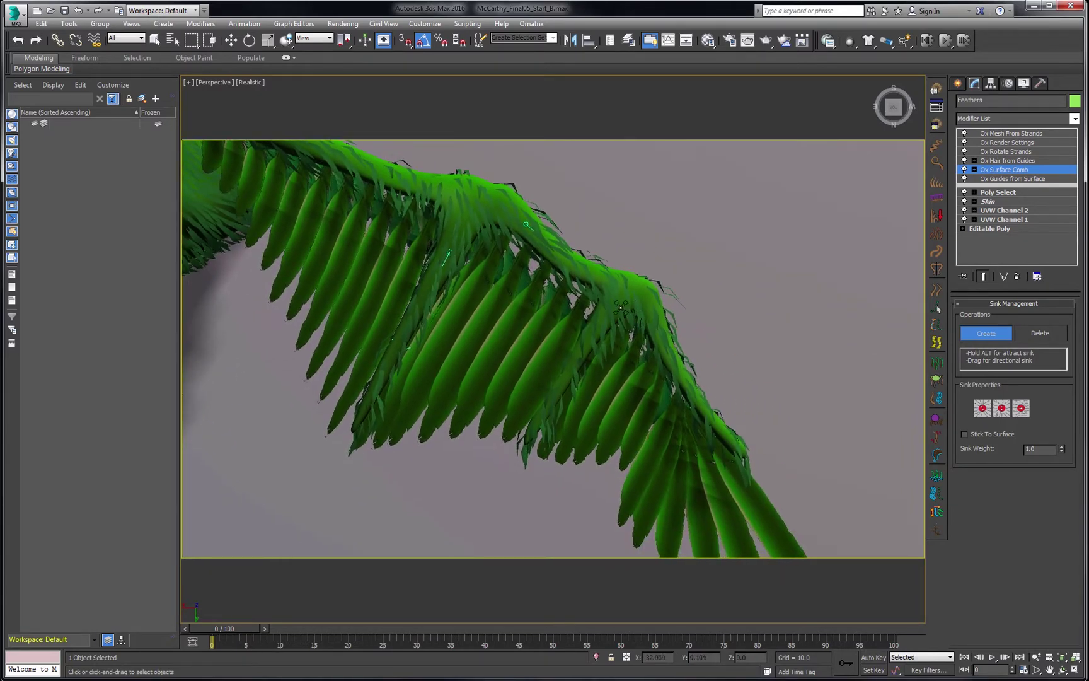
{"action": "left_click_drag", "start_coordinate": [618, 298], "coordinate": [593, 274]}
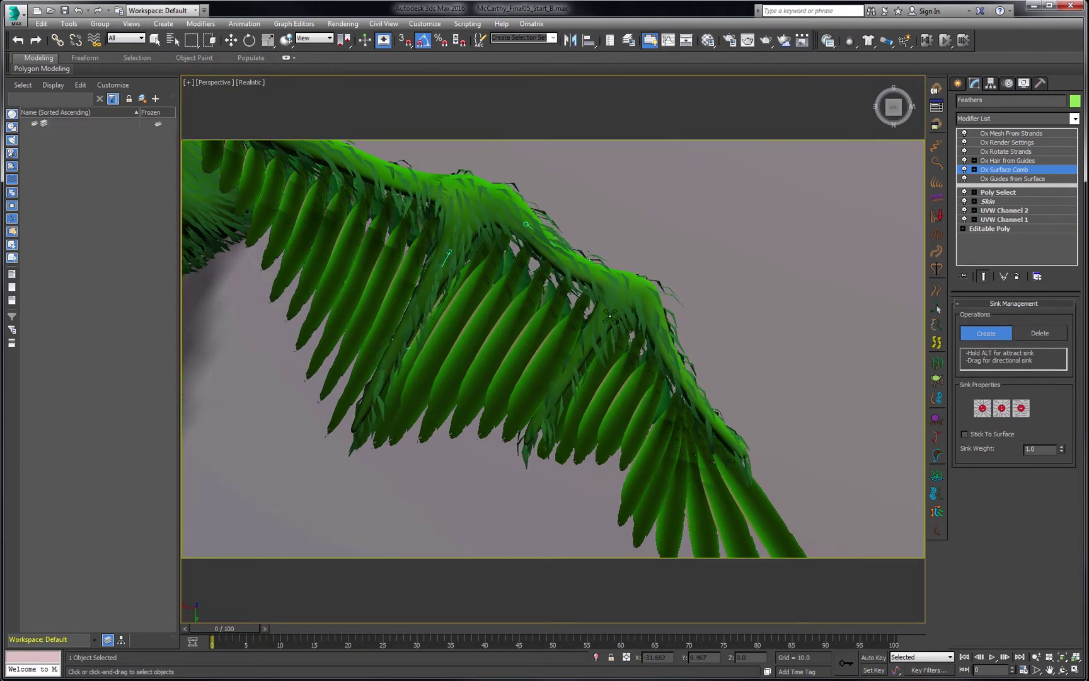
{"action": "left_click_drag", "start_coordinate": [607, 315], "coordinate": [591, 343]}
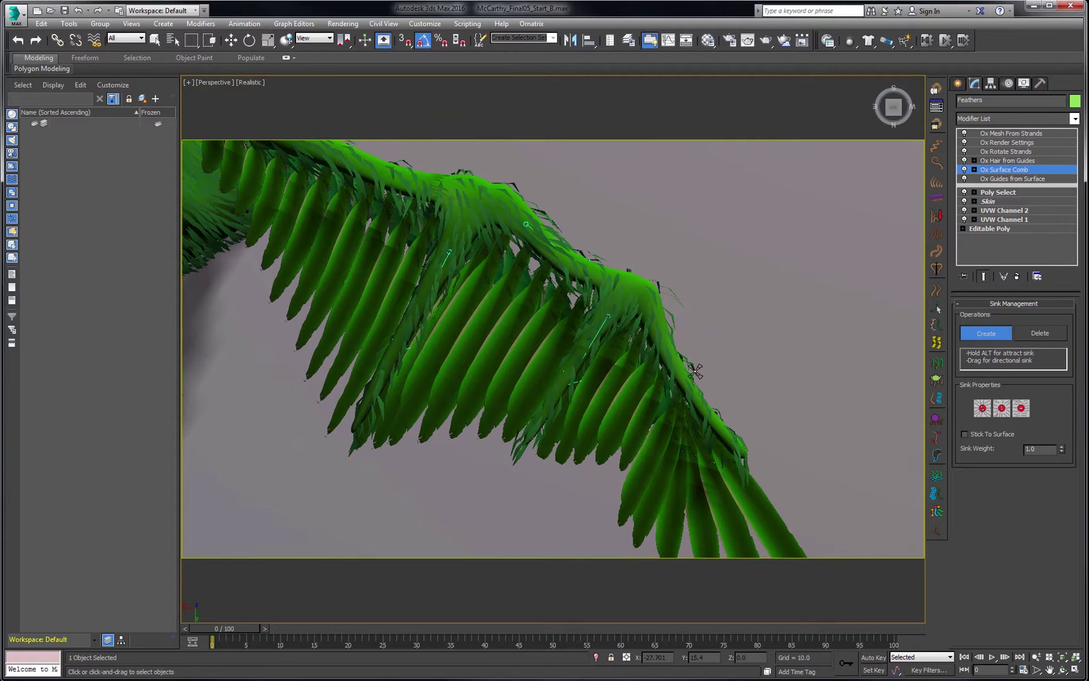
{"action": "left_click_drag", "start_coordinate": [670, 348], "coordinate": [707, 403]}
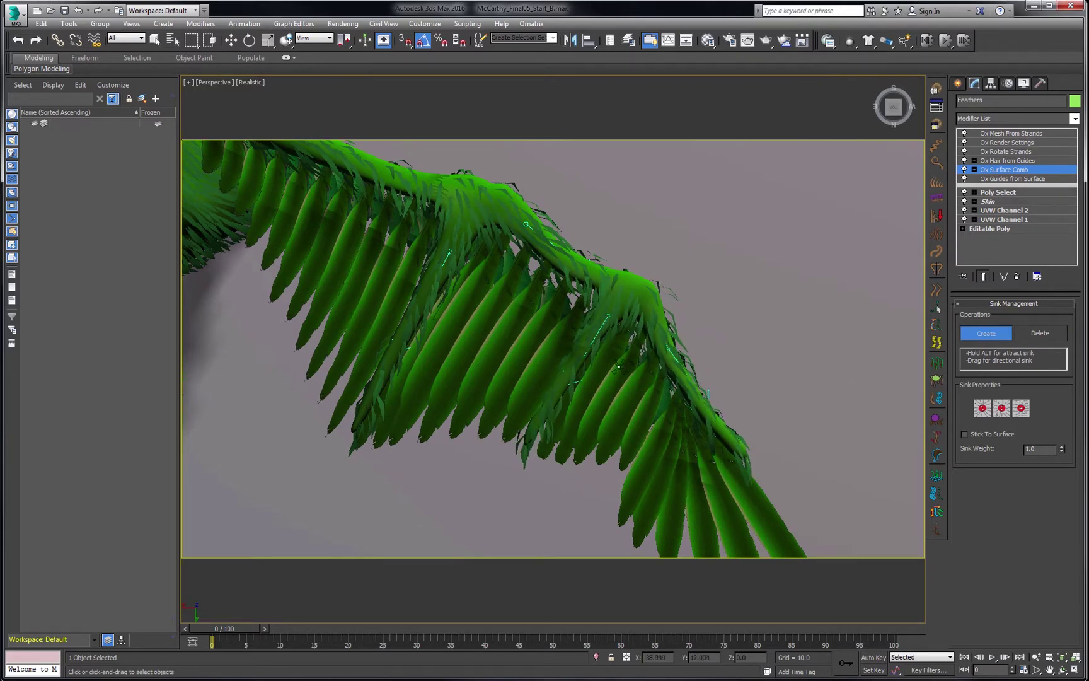
{"action": "scroll", "coordinate": [631, 353], "scroll_direction": "down", "scroll_amount": 6}
{"action": "middle_click_drag", "start_coordinate": [361, 204], "coordinate": [718, 352]}
{"action": "scroll", "coordinate": [719, 351], "scroll_direction": "up", "scroll_amount": 3}
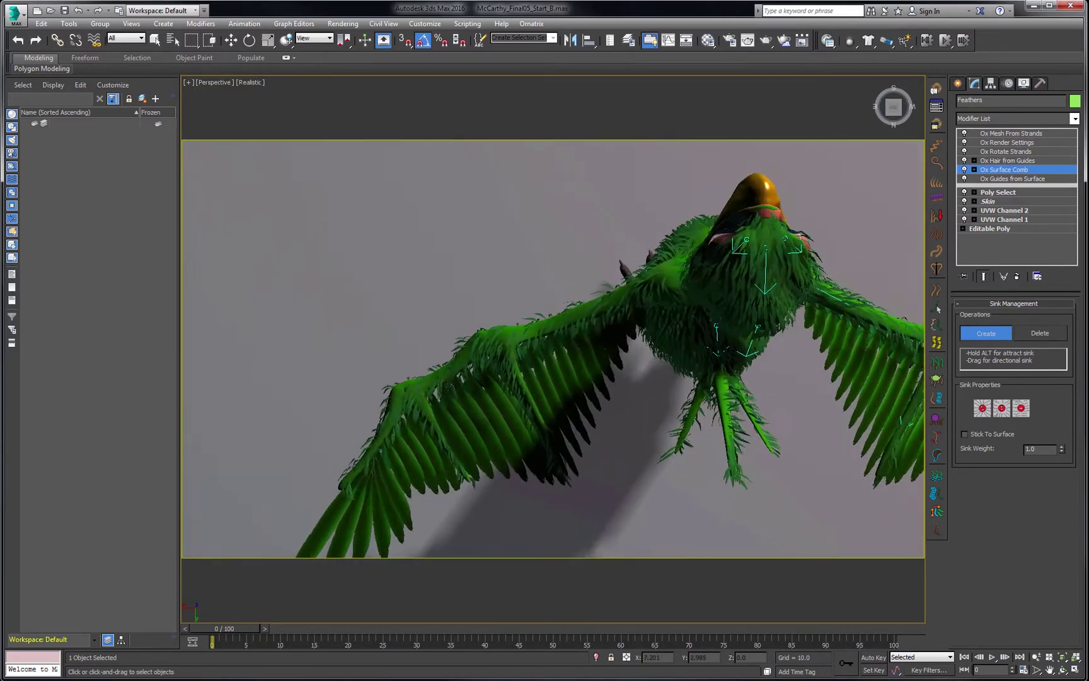
- Add downward-aimed sinks on the wing edge, then one combing down the neck
{"action": "scroll", "coordinate": [643, 322], "scroll_direction": "up", "scroll_amount": 5}
{"action": "middle_click_drag", "start_coordinate": [644, 319], "coordinate": [633, 298]}
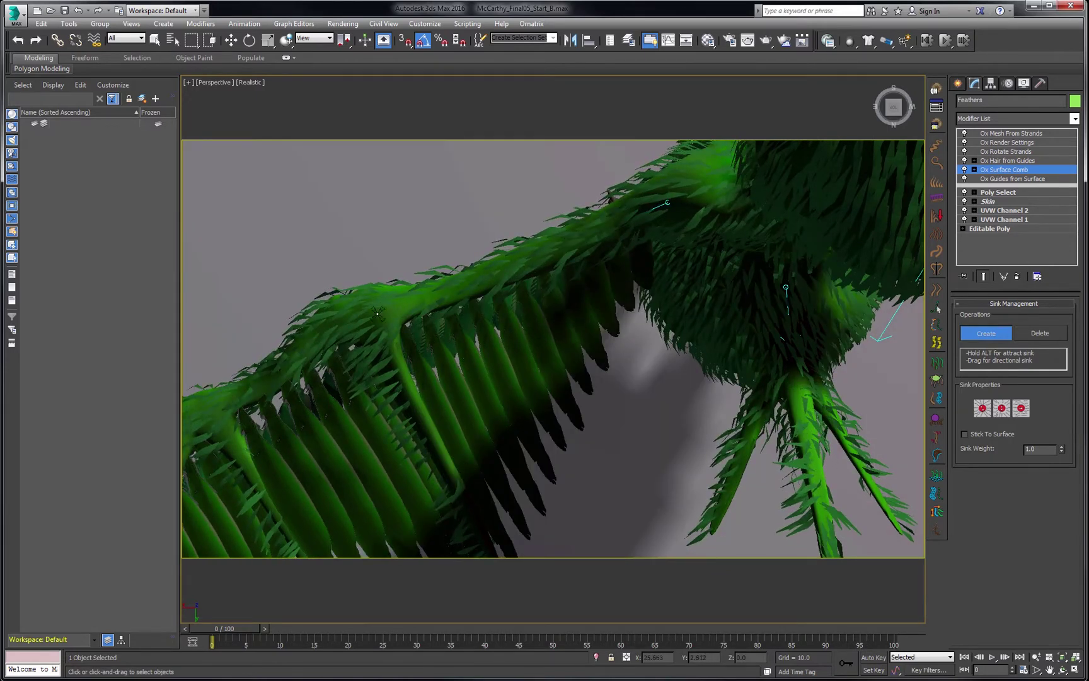
{"action": "middle_click_drag", "start_coordinate": [392, 313], "coordinate": [488, 197]}
{"action": "left_click_drag", "start_coordinate": [483, 235], "coordinate": [520, 324]}
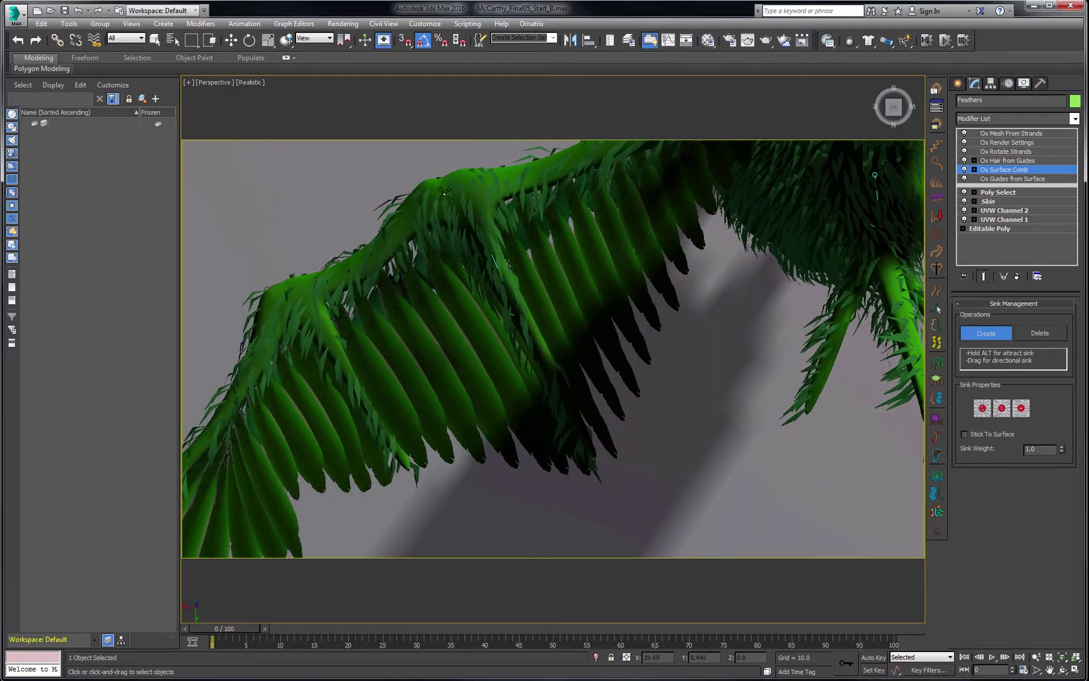
{"action": "scroll", "coordinate": [389, 249], "scroll_direction": "down", "scroll_amount": 3}
{"action": "middle_click_drag", "start_coordinate": [389, 249], "coordinate": [481, 239]}
{"action": "scroll", "coordinate": [480, 236], "scroll_direction": "up", "scroll_amount": 2}
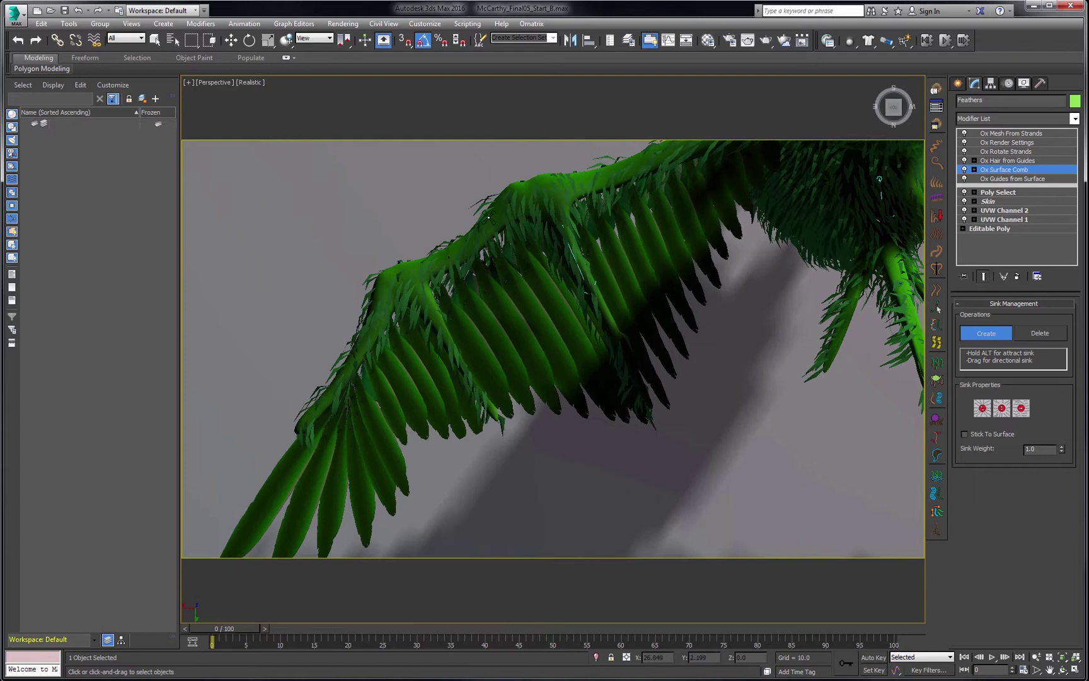
{"action": "left_click_drag", "start_coordinate": [493, 224], "coordinate": [450, 253]}
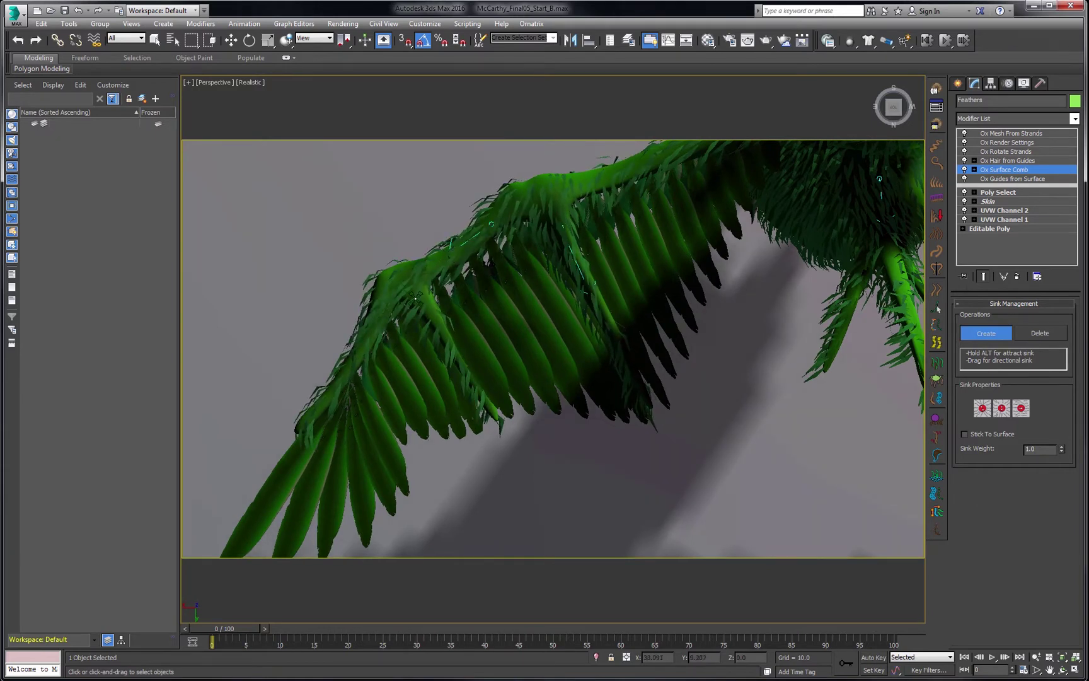
{"action": "mouse_move", "coordinate": [425, 307]}
{"action": "left_mouse_down"}
{"action": "mouse_move", "coordinate": [464, 386]}
{"action": "mouse_move", "coordinate": [442, 266]}
{"action": "mouse_move", "coordinate": [411, 287]}
{"action": "mouse_move", "coordinate": [445, 345]}
{"action": "left_mouse_up"}
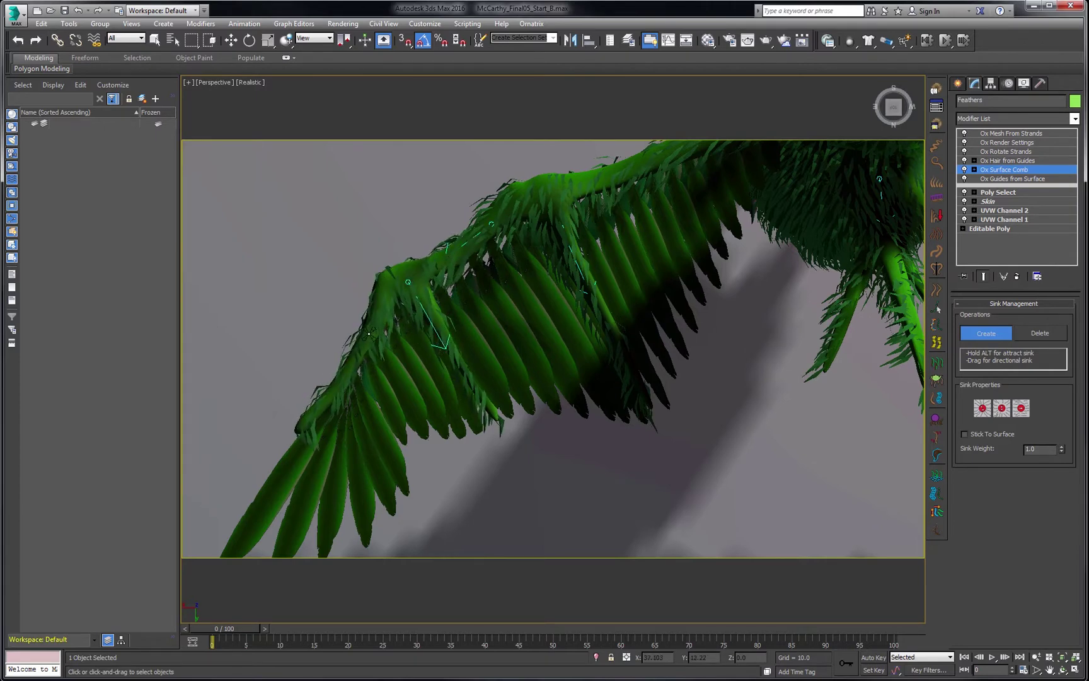
{"action": "middle_click_drag", "start_coordinate": [776, 359], "coordinate": [508, 304], "text": "alt"}
{"action": "left_click_drag", "start_coordinate": [520, 293], "coordinate": [523, 393]}
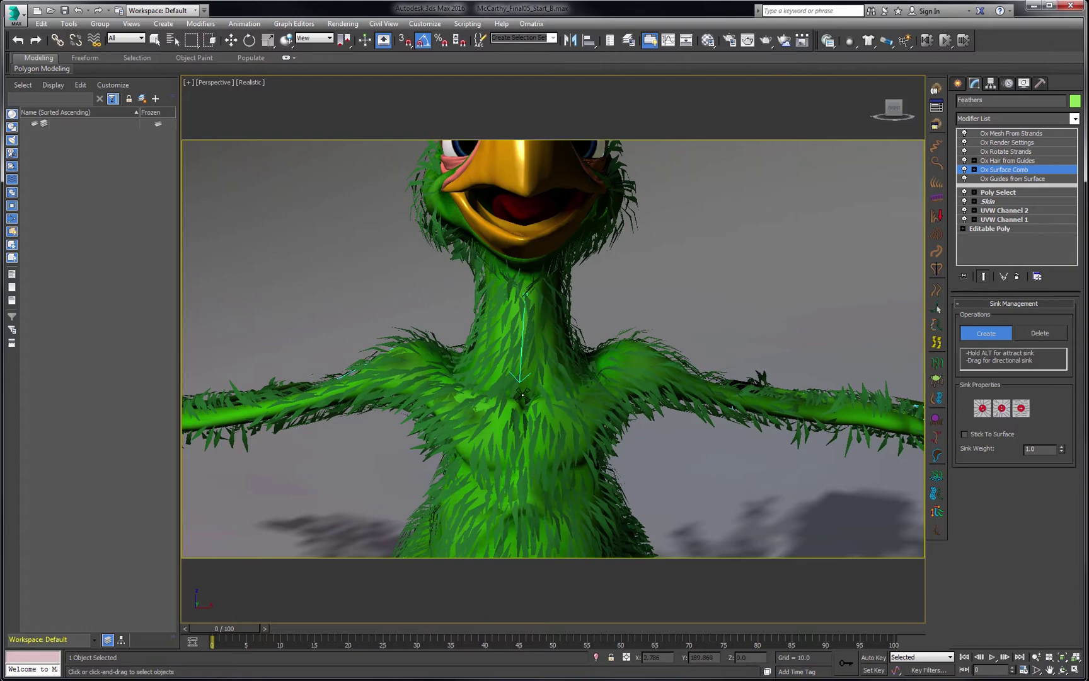
- Zoom out, exit sink mode on Ox Surface Comb, and view the parrot through Main_Camera
{"action": "scroll", "coordinate": [511, 320], "scroll_direction": "down", "scroll_amount": 5}
{"action": "scroll", "coordinate": [516, 362], "scroll_direction": "down", "scroll_amount": 5}
{"action": "scroll", "coordinate": [570, 471], "scroll_direction": "down", "scroll_amount": 1}
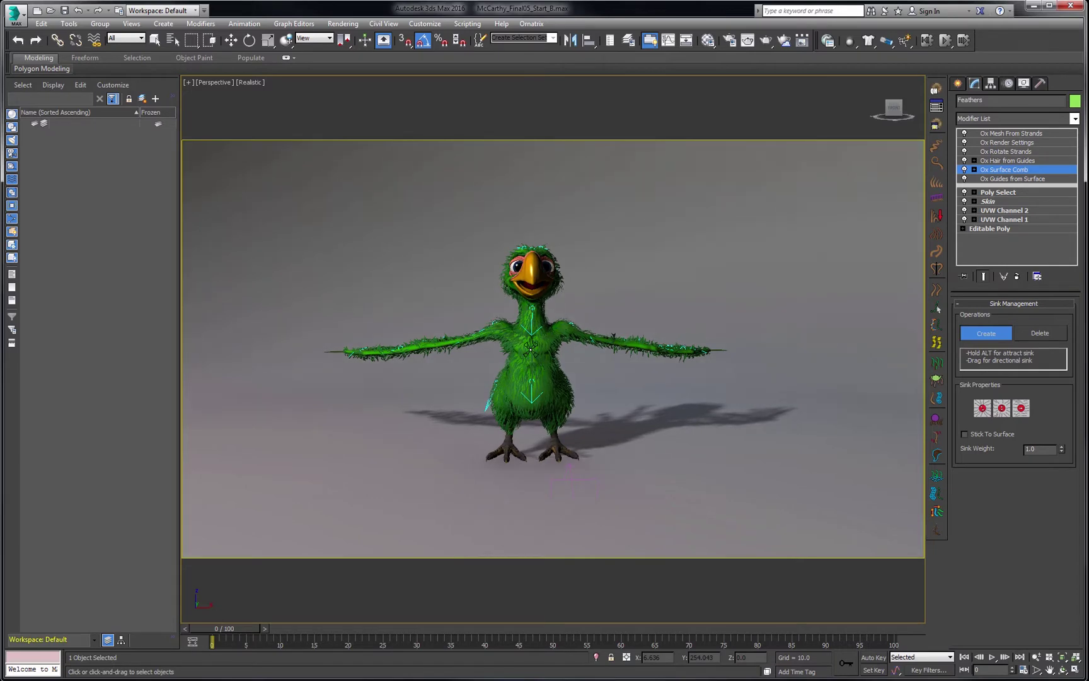
{"action": "left_click", "coordinate": [1015, 171]}
{"action": "key", "text": "c"}
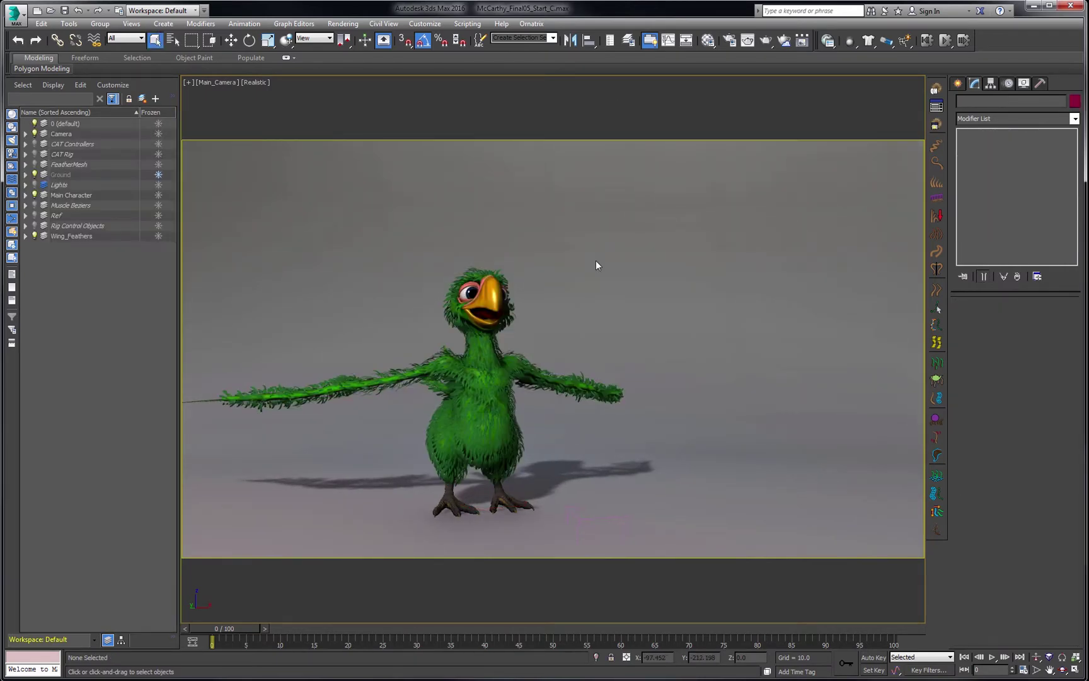
- Select the Feathers object and turn off Show End Result in Ox Surface Comb
{"action": "left_click", "coordinate": [523, 355]}
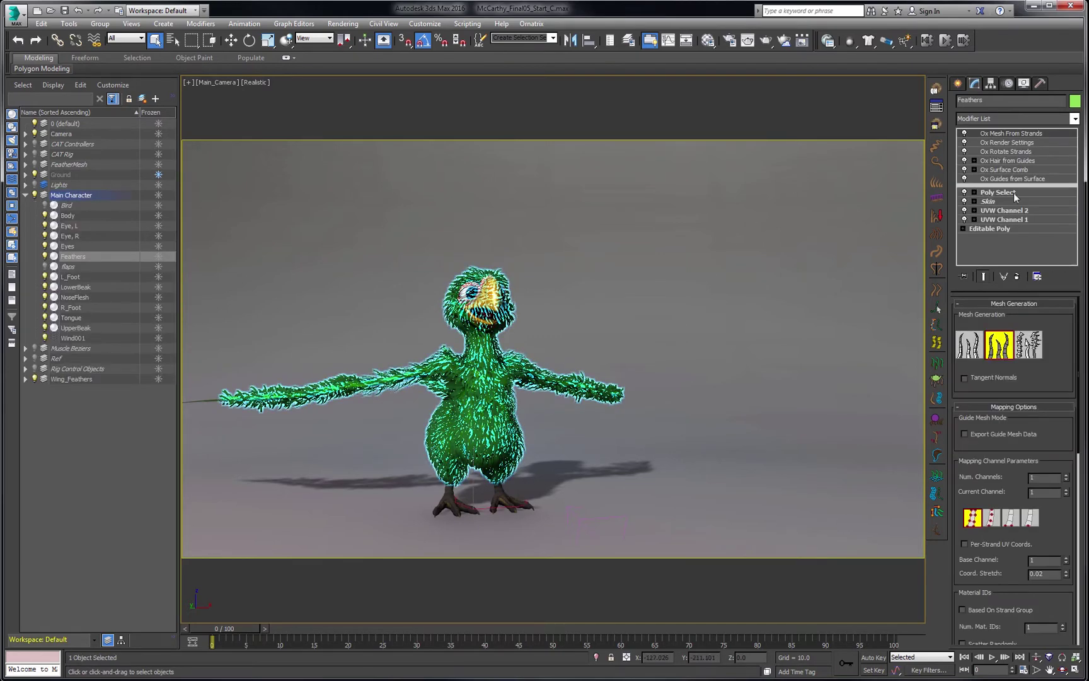
{"action": "left_click", "coordinate": [1021, 168]}
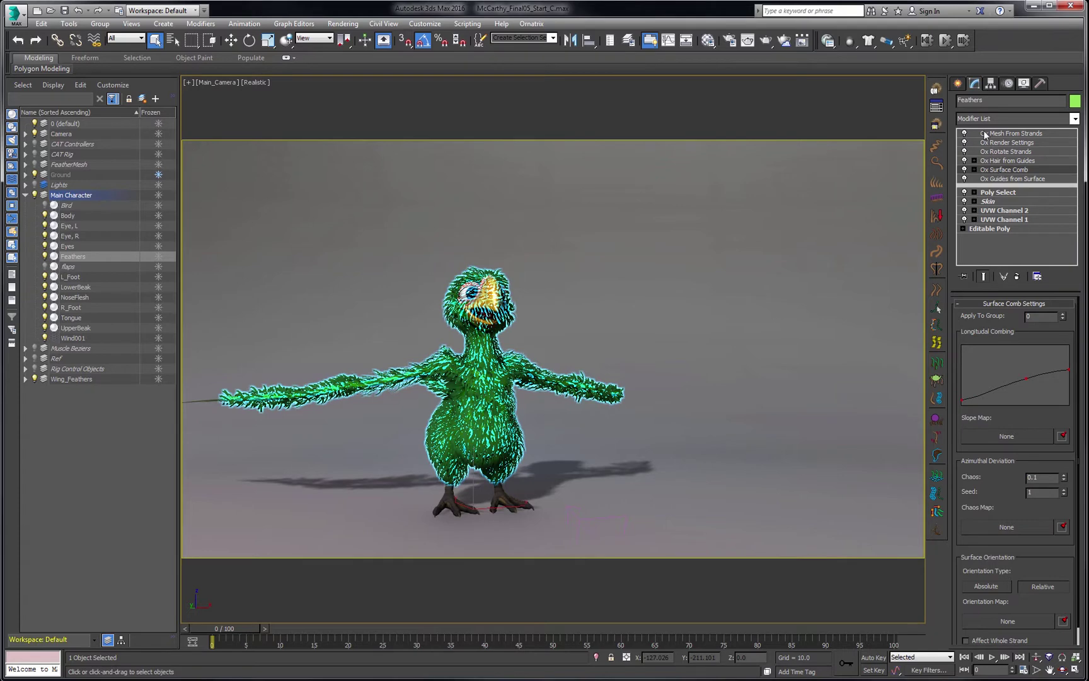
{"action": "left_click", "coordinate": [982, 276]}
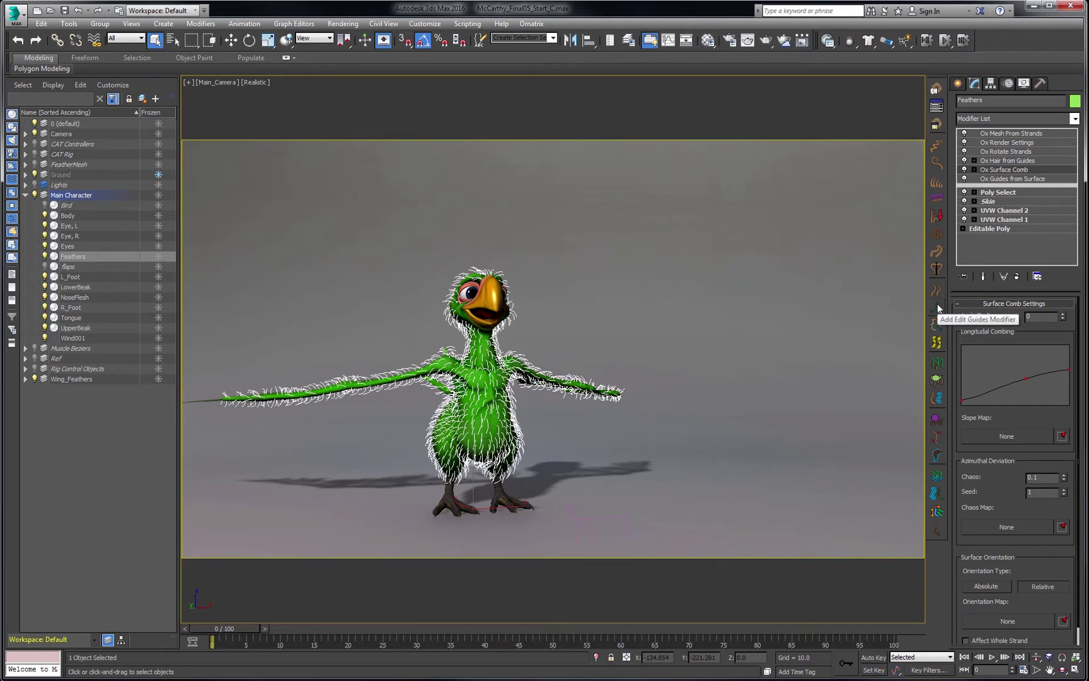
{"action": "left_click", "coordinate": [938, 307]}
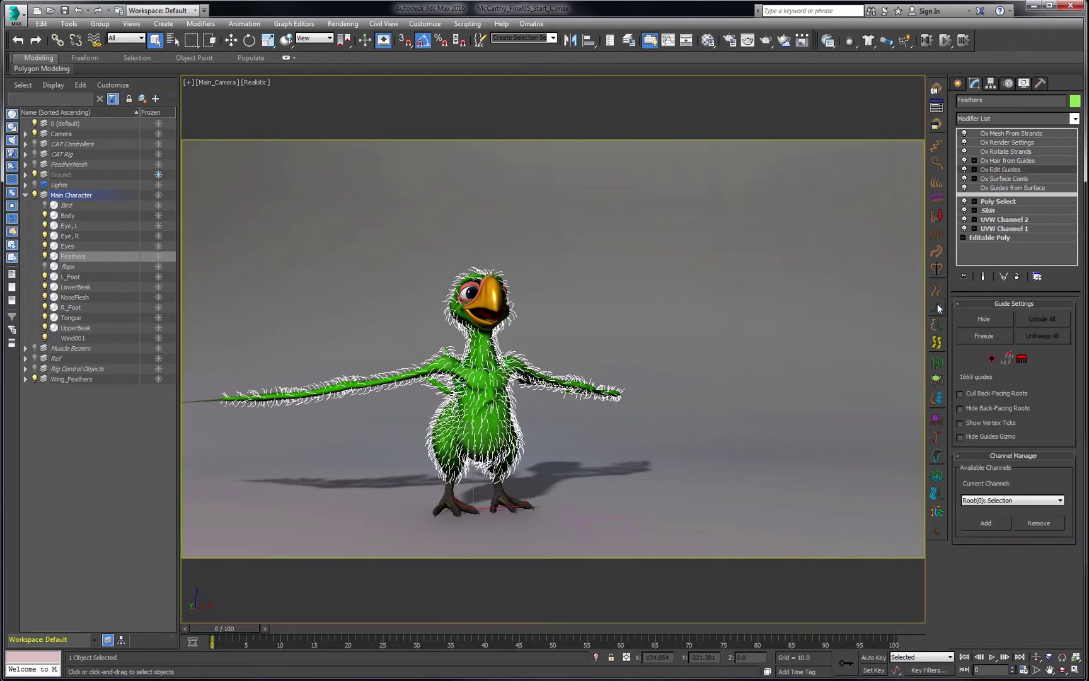
{"action": "left_click", "coordinate": [1021, 358]}
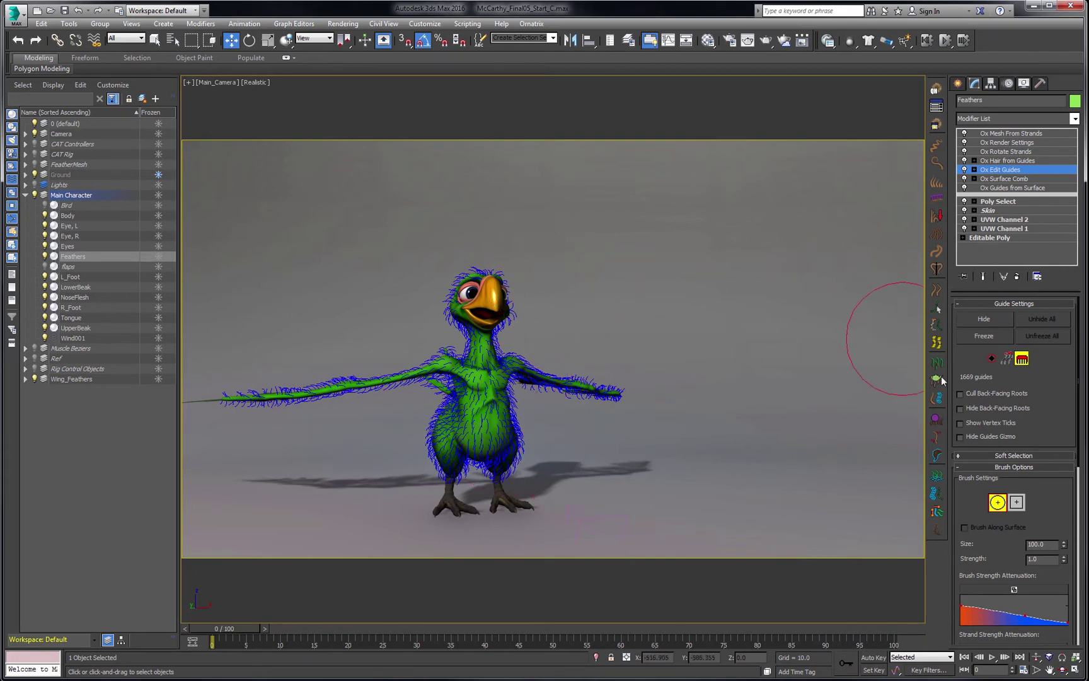
{"action": "scroll", "coordinate": [1066, 399], "scroll_direction": "down", "scroll_amount": 5}
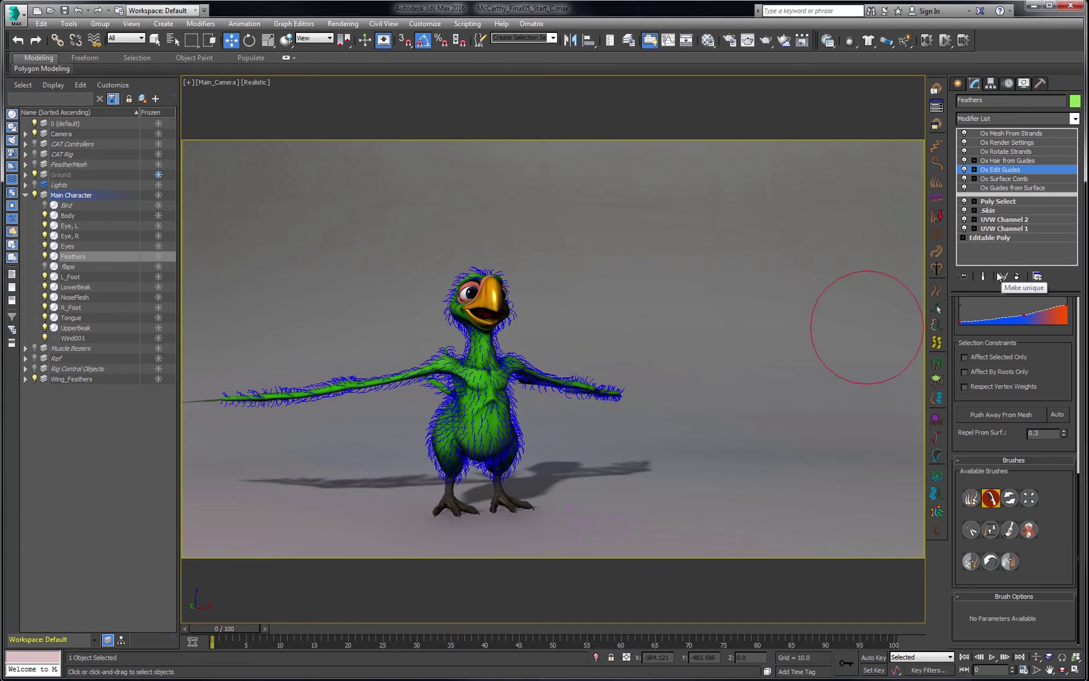
{"action": "left_click", "coordinate": [1038, 169]}
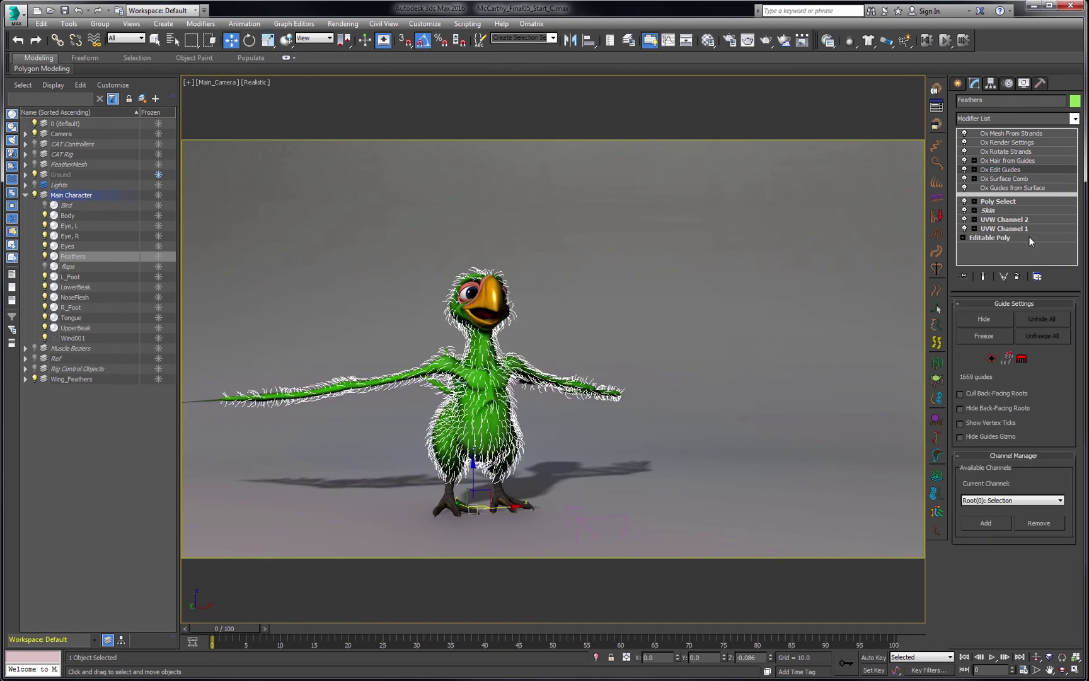
{"action": "left_click", "coordinate": [1016, 278]}
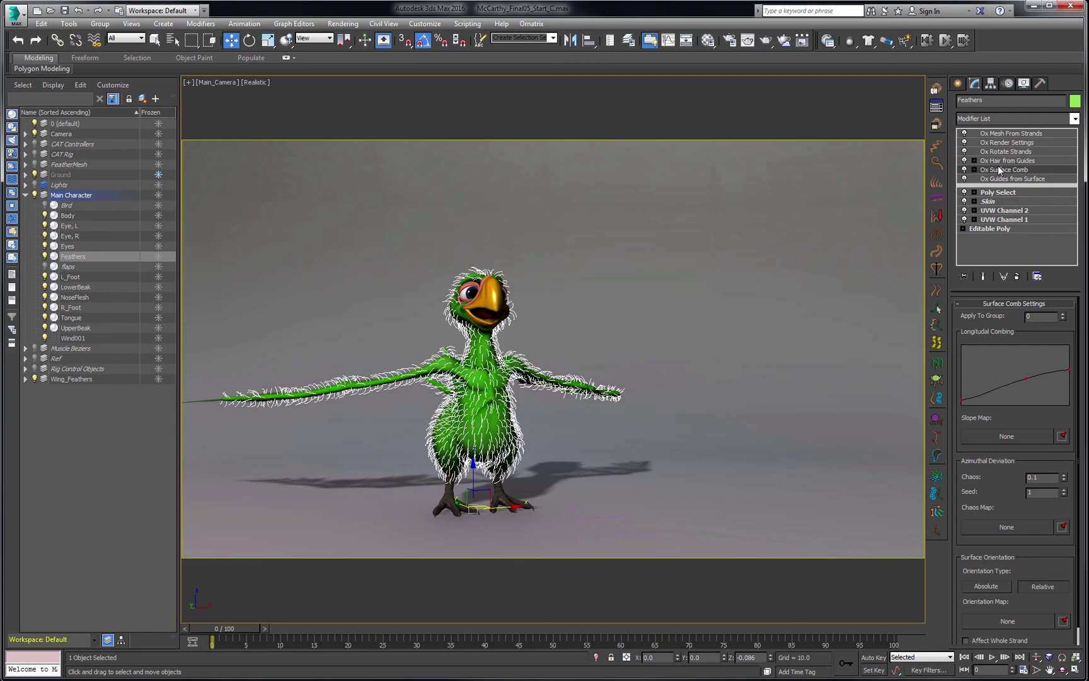